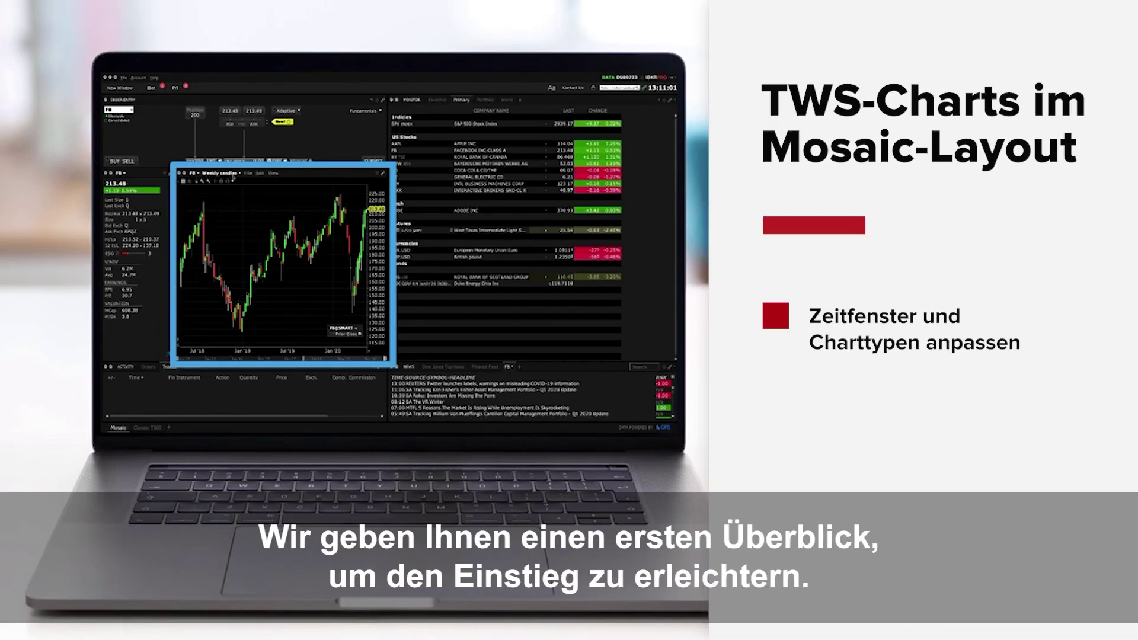
Switch the FB chart's candle size from weekly to Daily.
{"action": "left_click", "coordinate": [230, 174]}
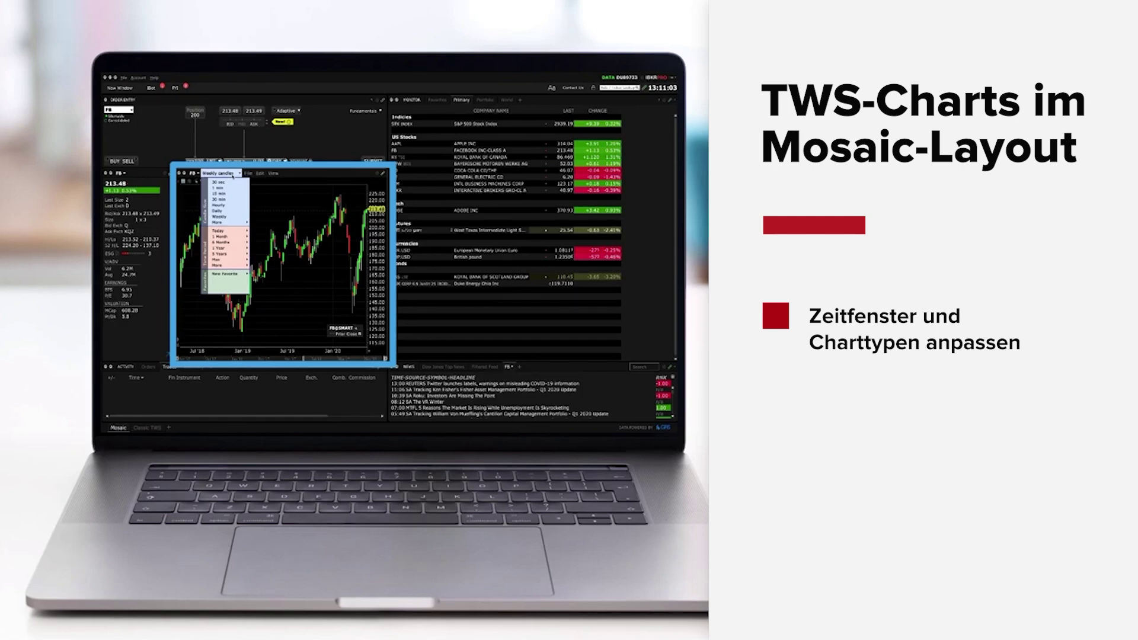
{"action": "left_click", "coordinate": [226, 205]}
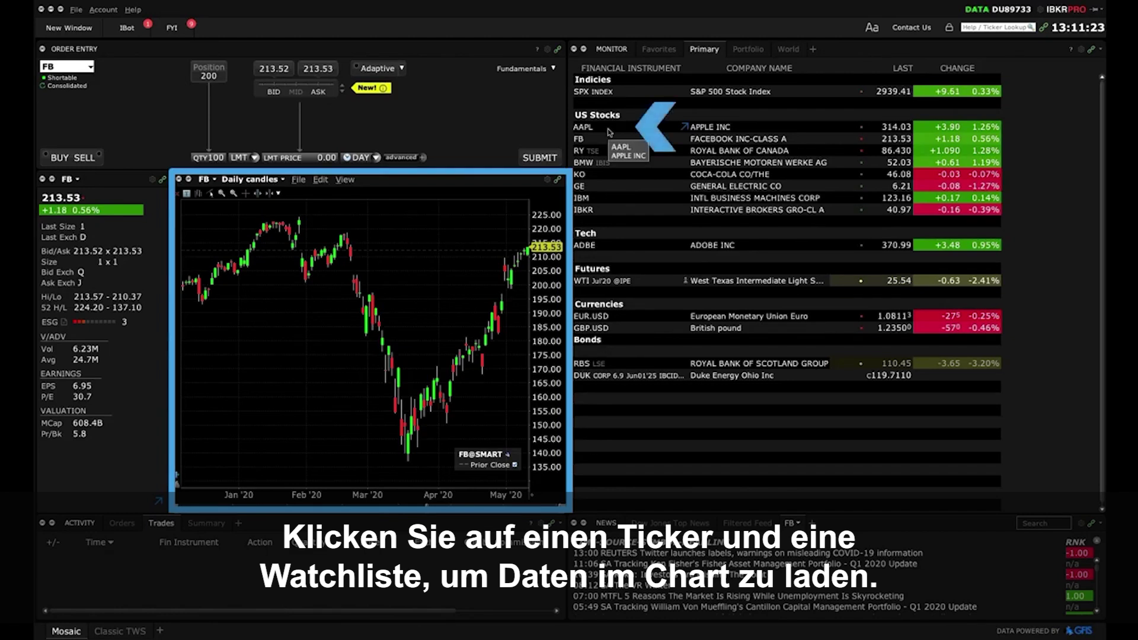
Load AAPL from the Monitor watchlist into the chart and maximize the chart window.
{"action": "left_click", "coordinate": [609, 132]}
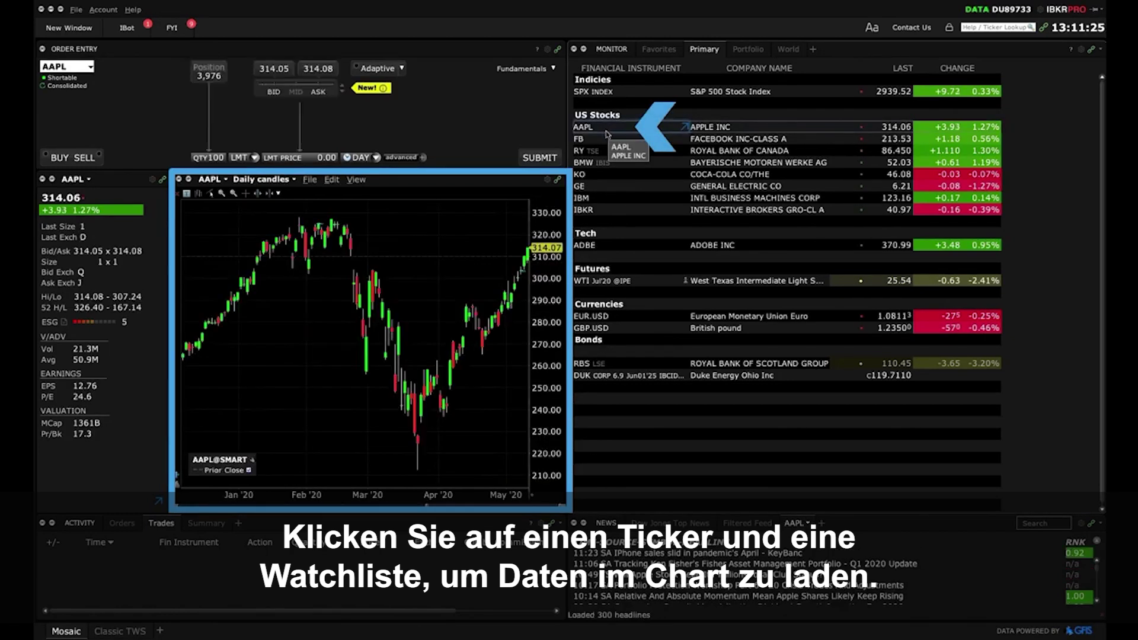
{"action": "double_click", "coordinate": [466, 179]}
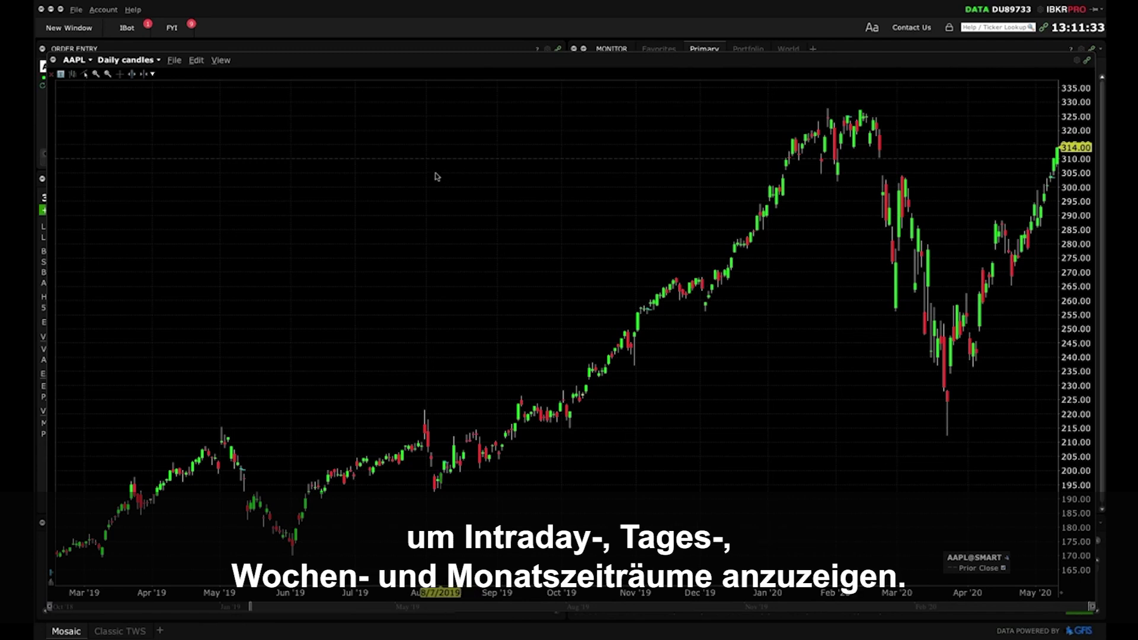
{"action": "left_click", "coordinate": [157, 59]}
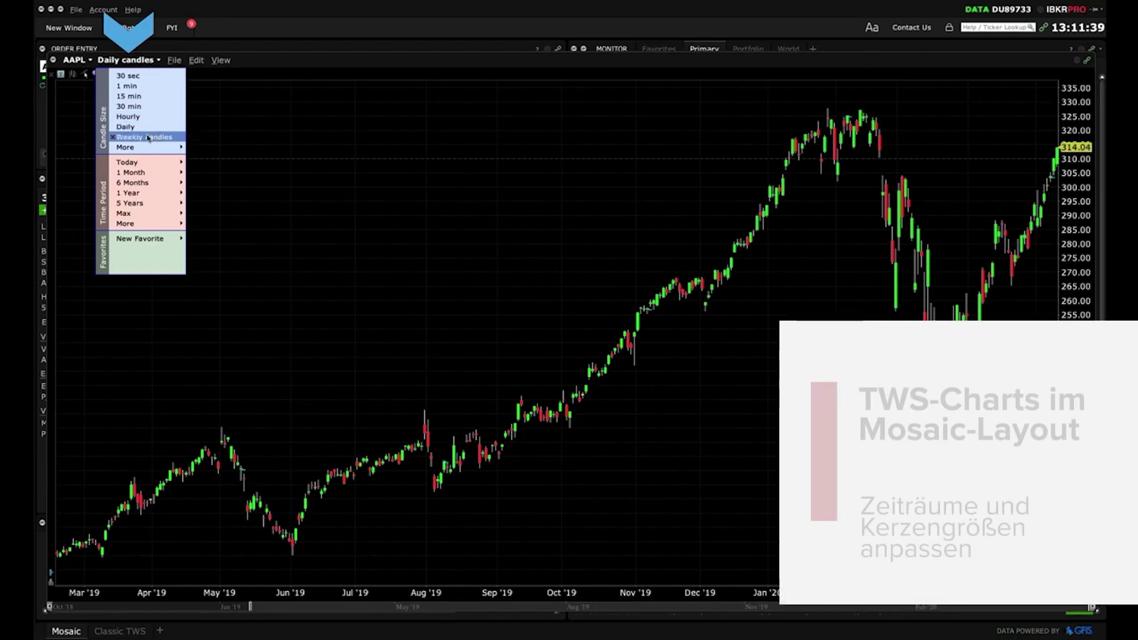
{"action": "left_click", "coordinate": [148, 138]}
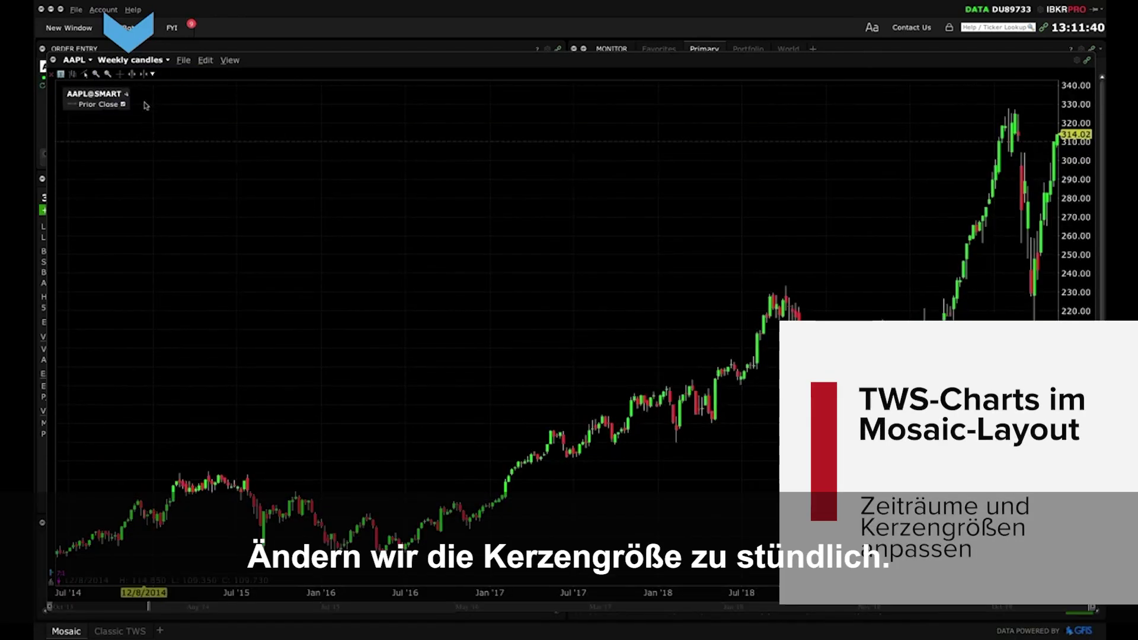
{"action": "left_click", "coordinate": [134, 60]}
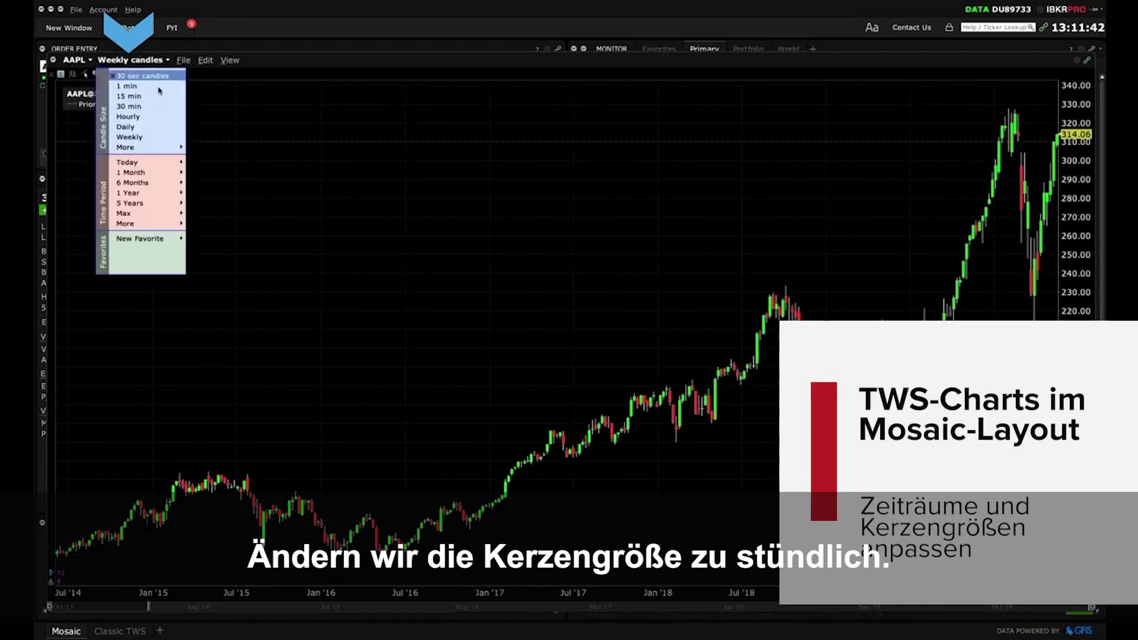
{"action": "left_click", "coordinate": [144, 116]}
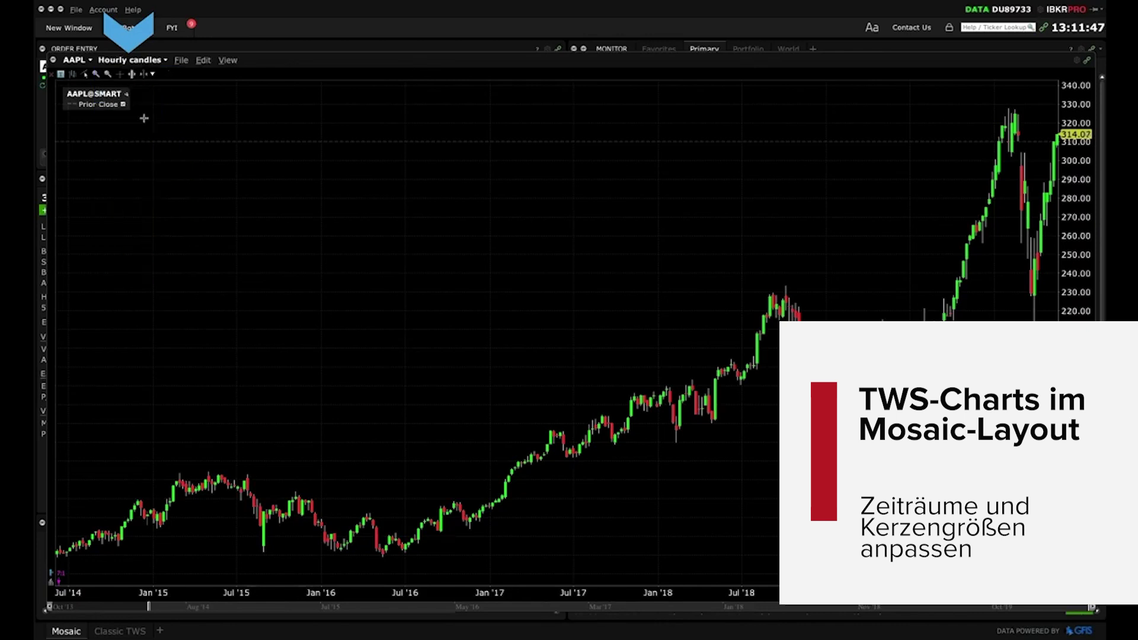
{"action": "left_click", "coordinate": [164, 60]}
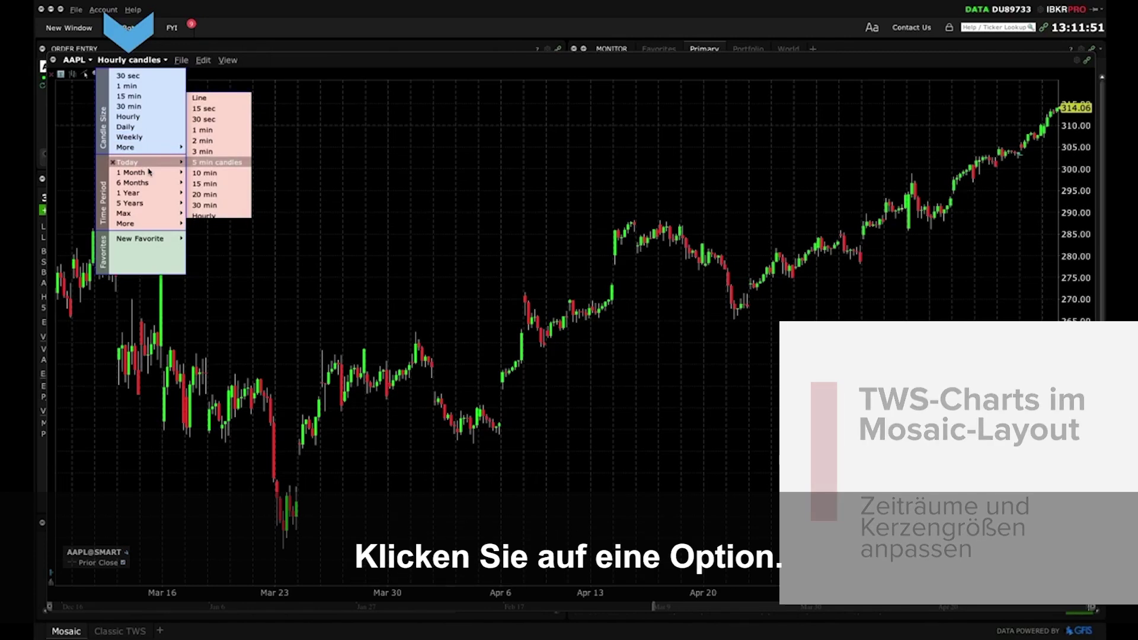
{"action": "mouse_move", "coordinate": [148, 183]}
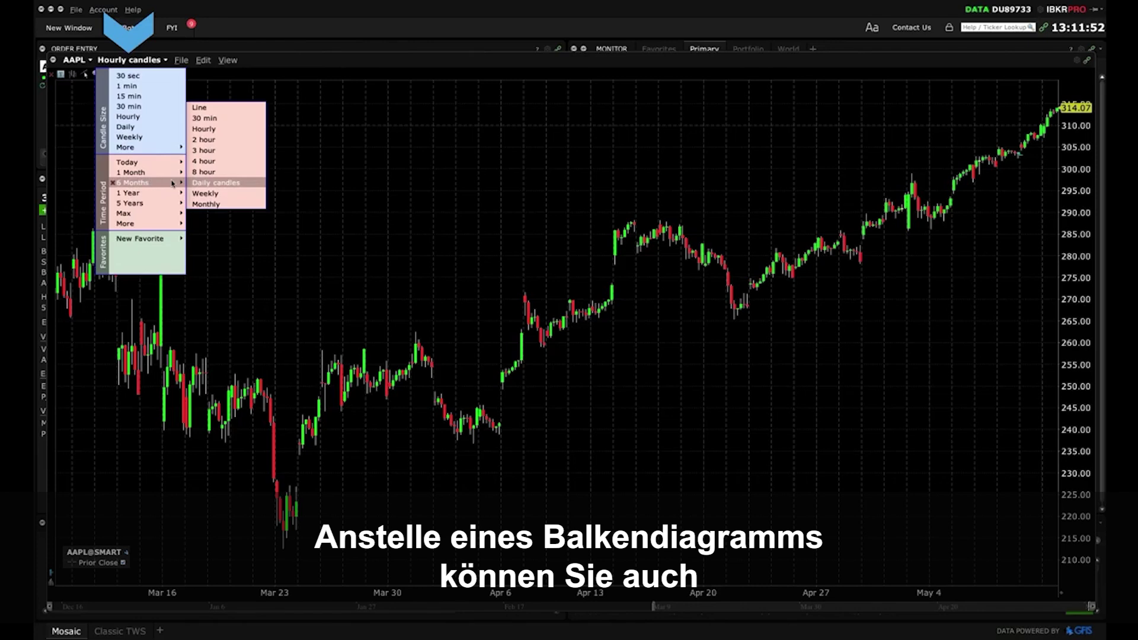
{"action": "left_click", "coordinate": [209, 195]}
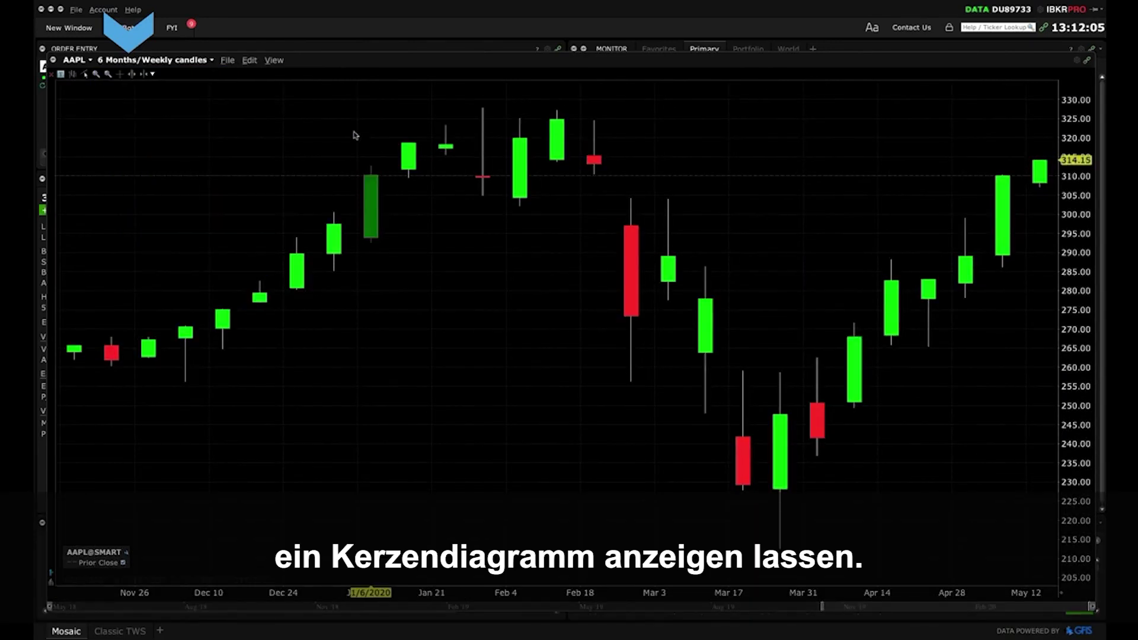
{"action": "left_click", "coordinate": [154, 60]}
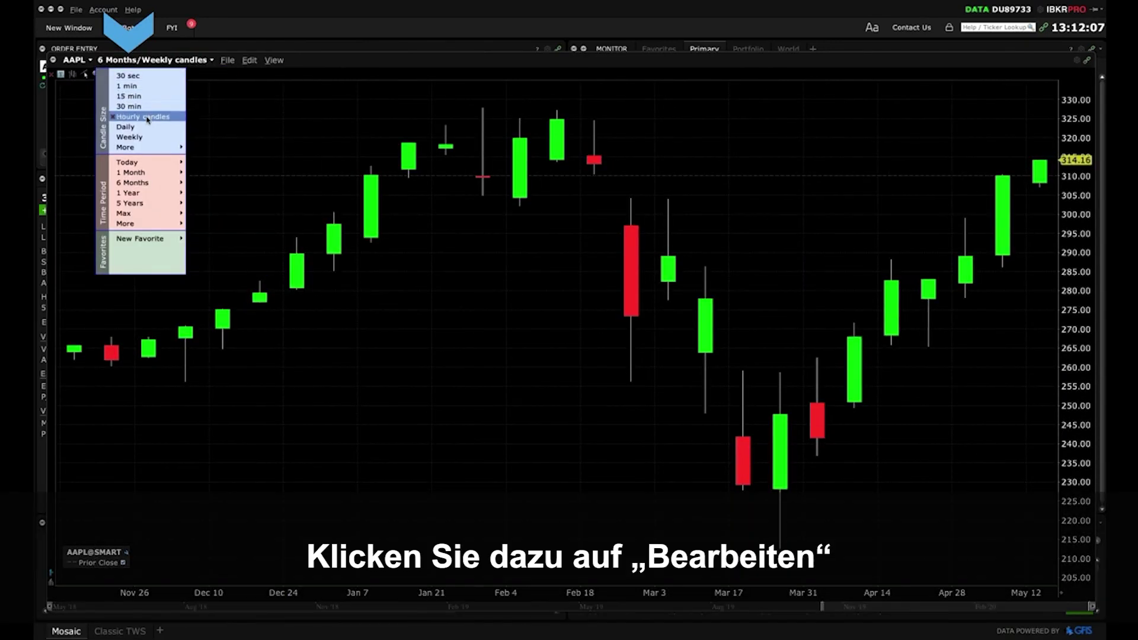
{"action": "left_click", "coordinate": [142, 125]}
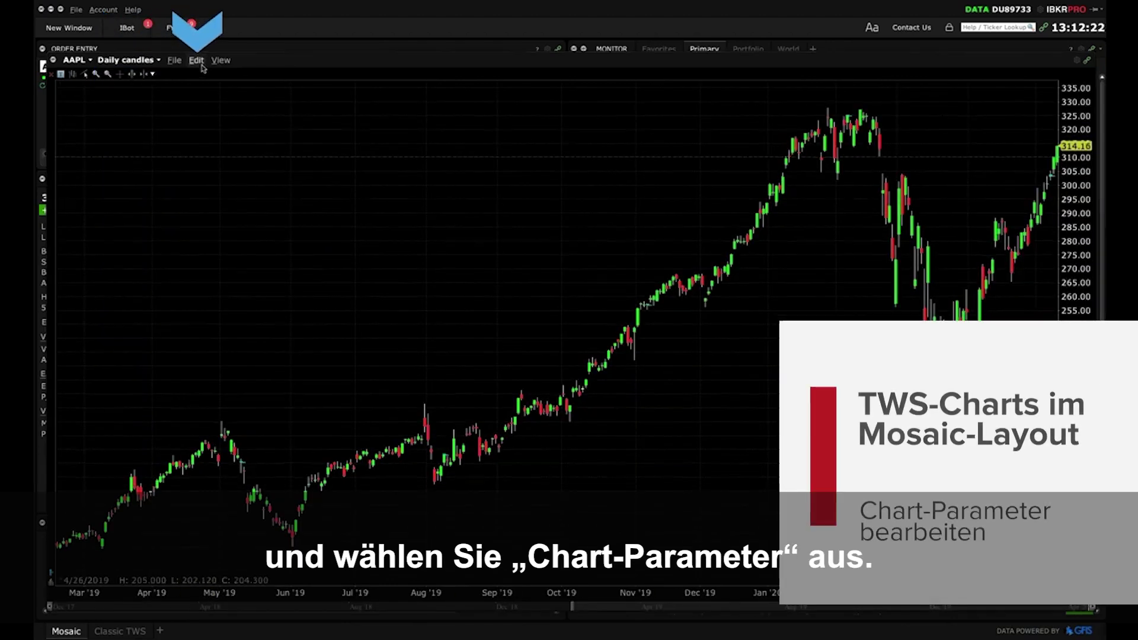
In Chart Parameters, keep Candlestick bars and enable the Volume subchart for AAPL.
{"action": "left_click", "coordinate": [197, 60]}
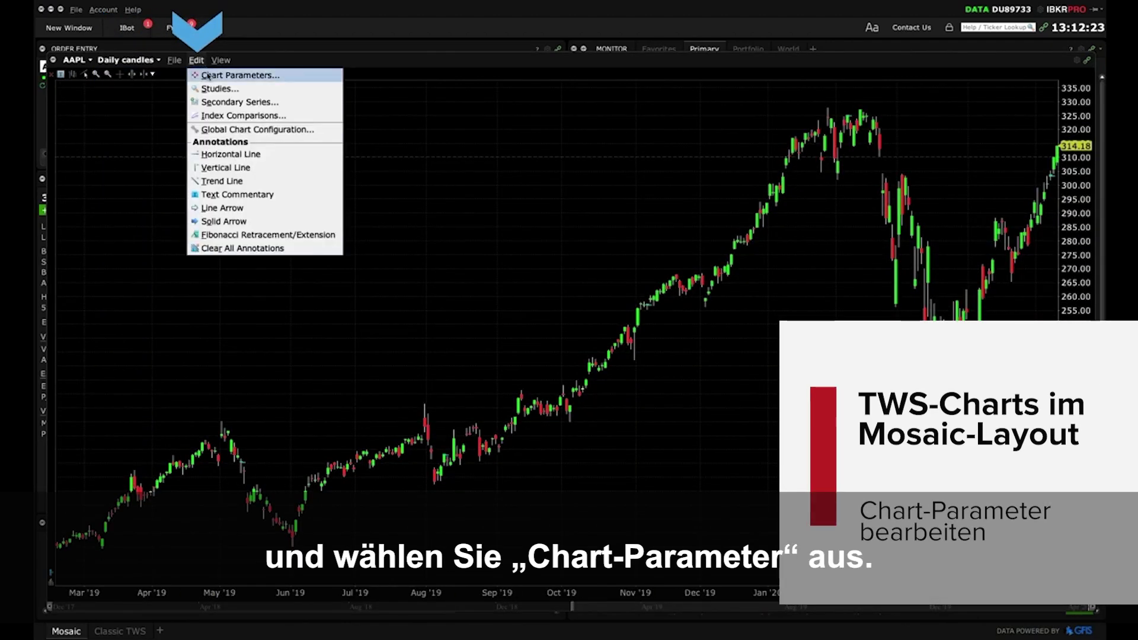
{"action": "left_click", "coordinate": [268, 81]}
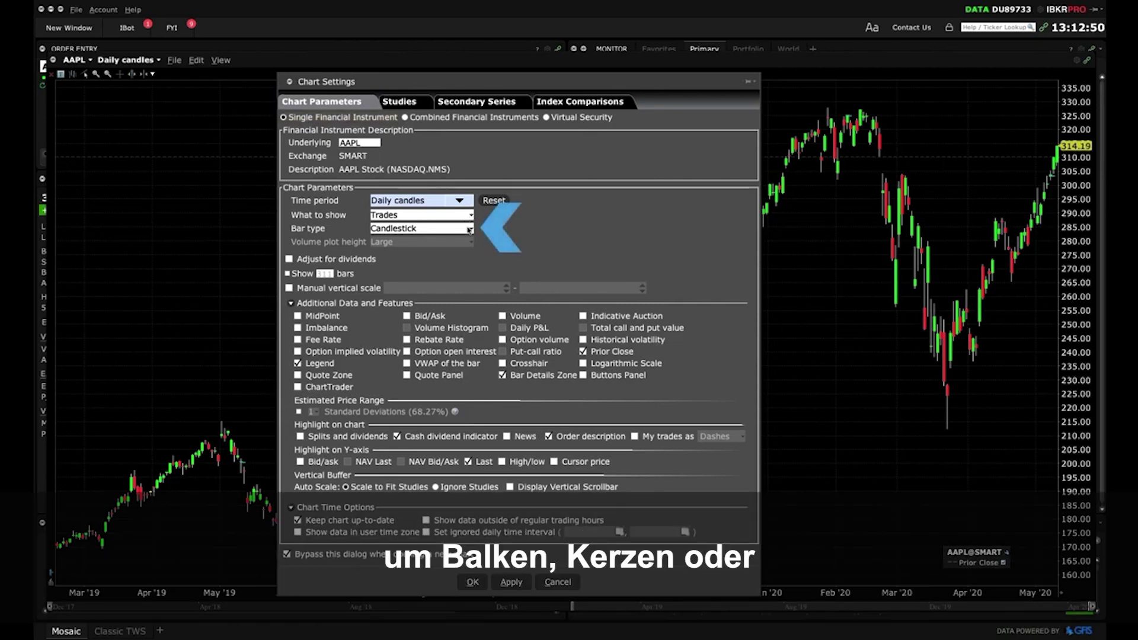
{"action": "left_click", "coordinate": [470, 229]}
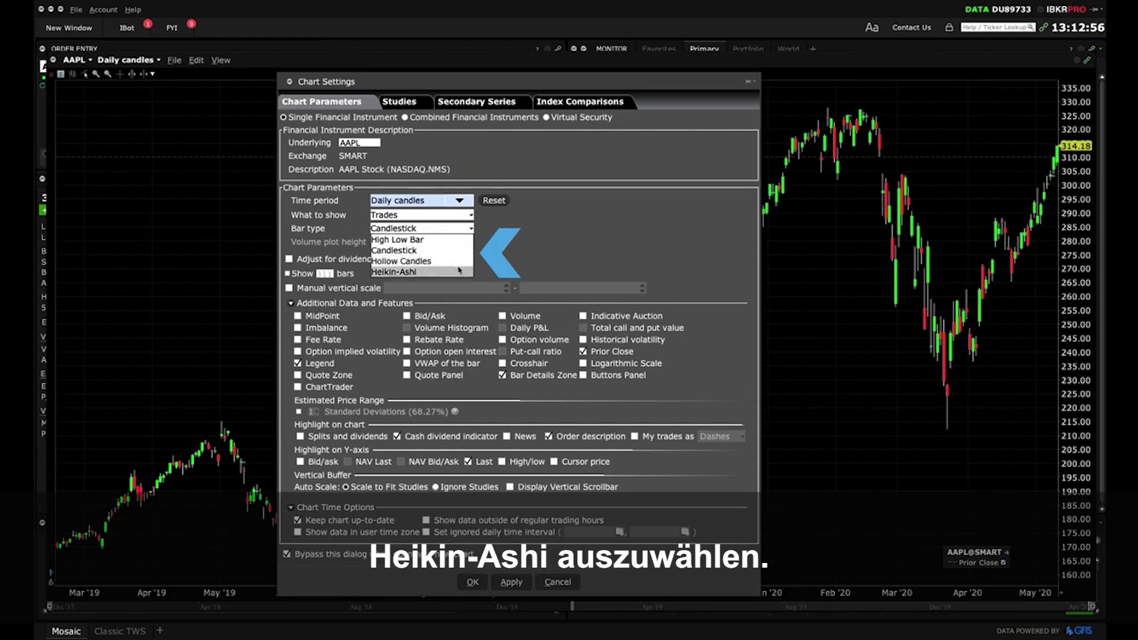
{"action": "left_click", "coordinate": [538, 272]}
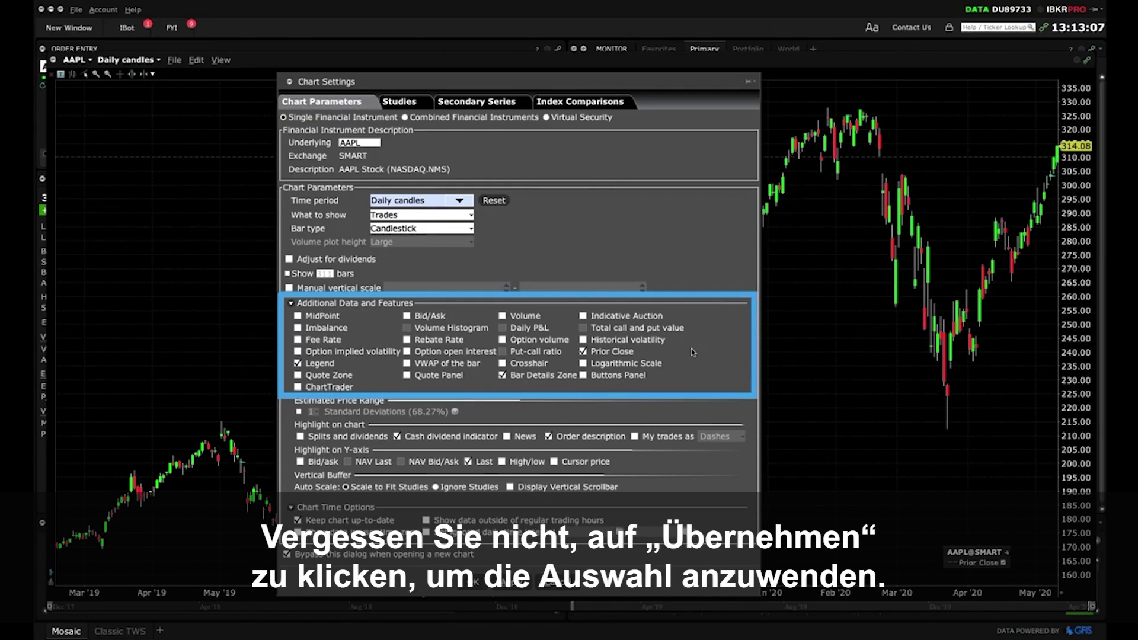
{"action": "left_click", "coordinate": [525, 317]}
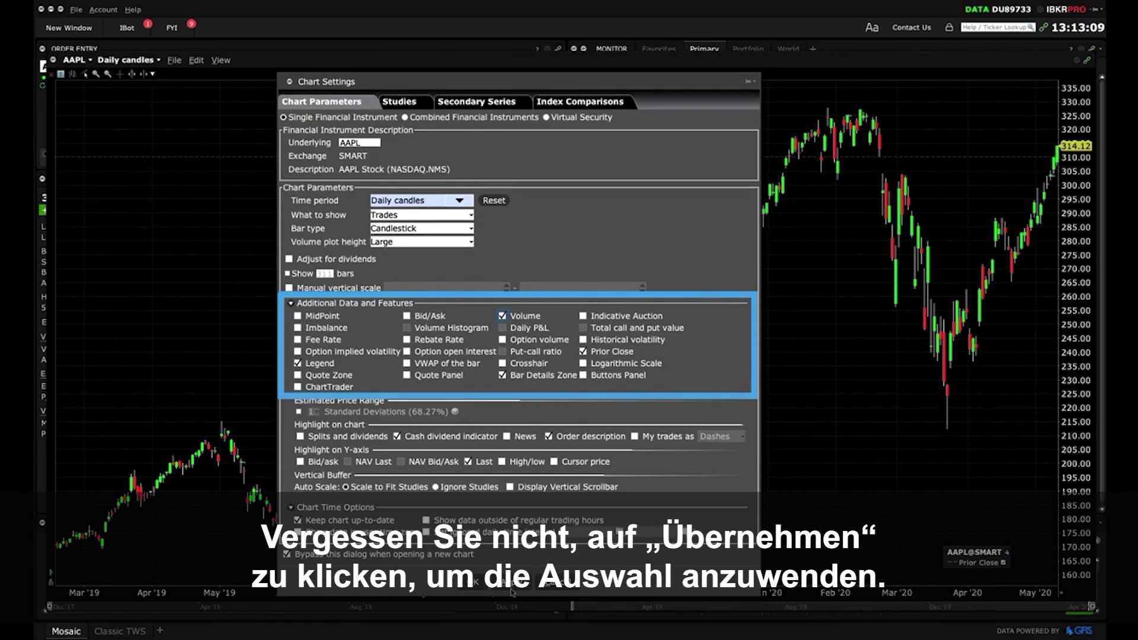
{"action": "left_click", "coordinate": [511, 582]}
{"action": "left_click", "coordinate": [469, 582]}
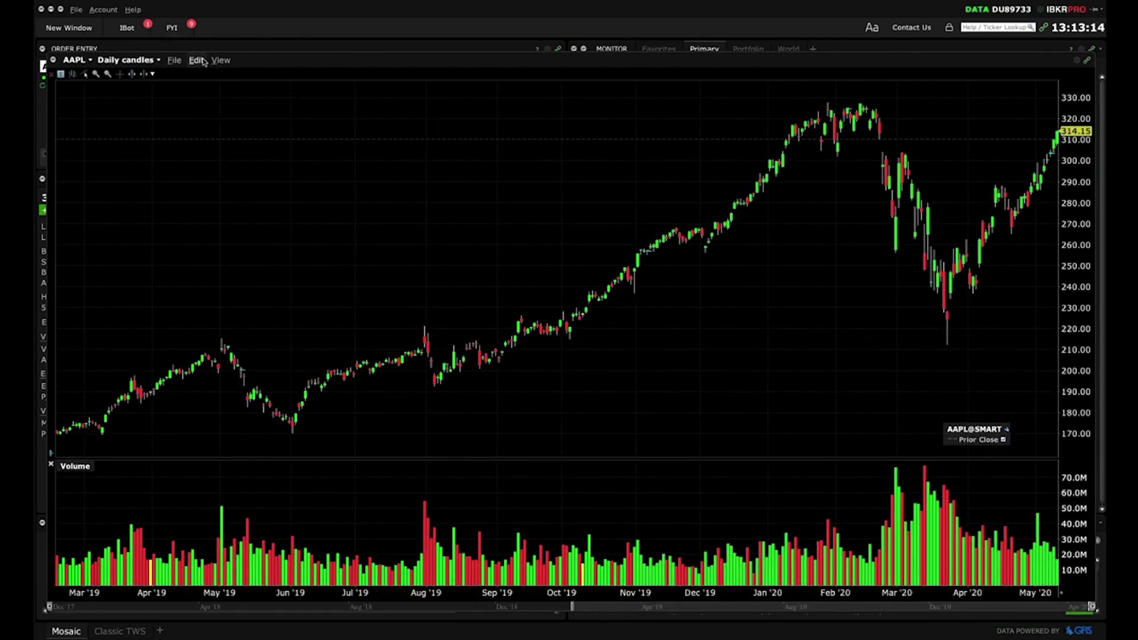
{"action": "left_click", "coordinate": [202, 61]}
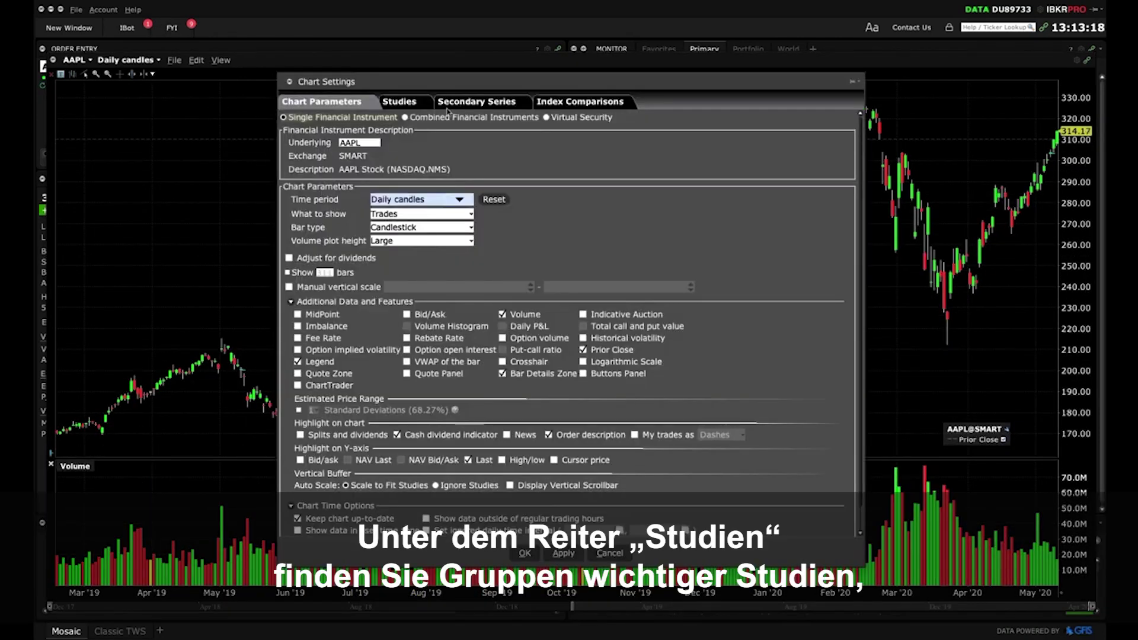
Add the Relative Strength Ind study from Momentum Studies to the AAPL chart.
{"action": "left_click", "coordinate": [424, 107]}
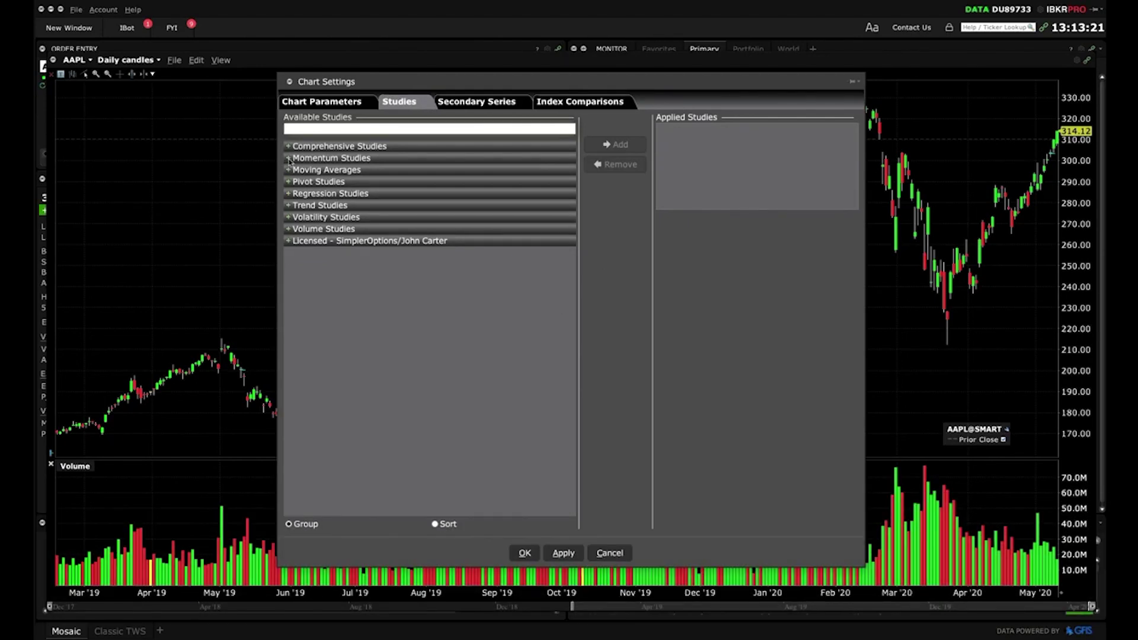
{"action": "left_click", "coordinate": [289, 158]}
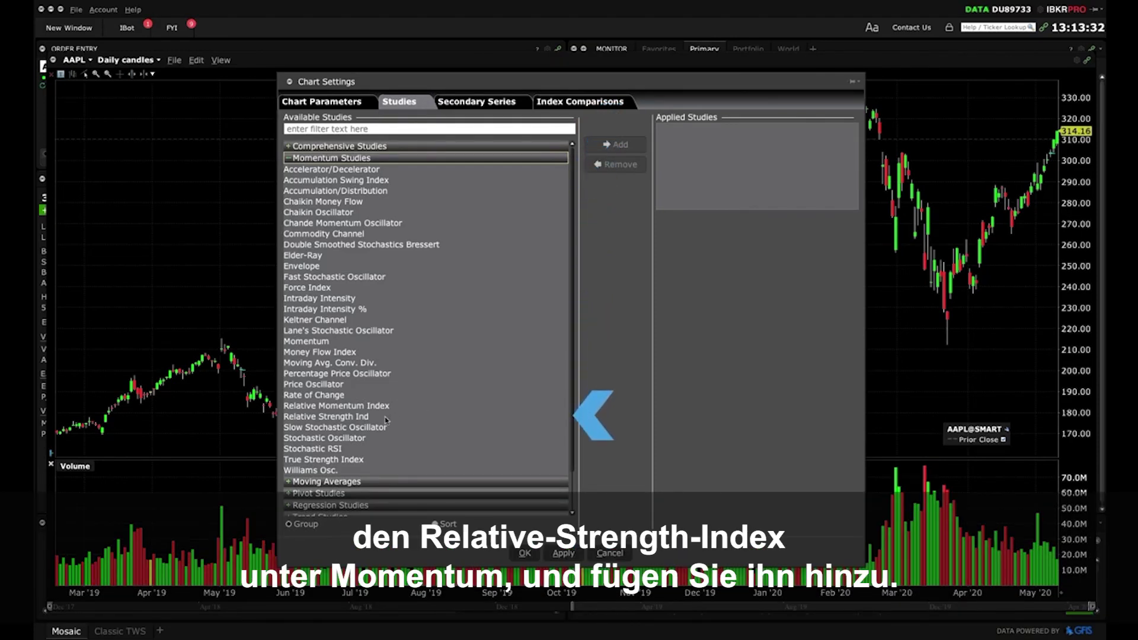
{"action": "left_click", "coordinate": [359, 418]}
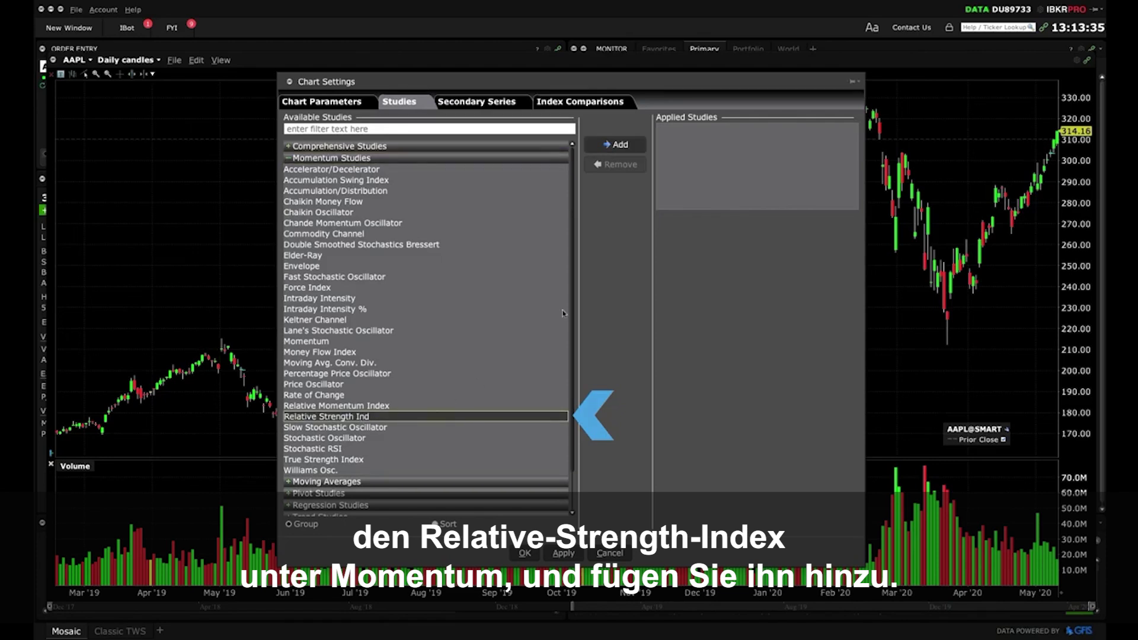
{"action": "left_click", "coordinate": [618, 147]}
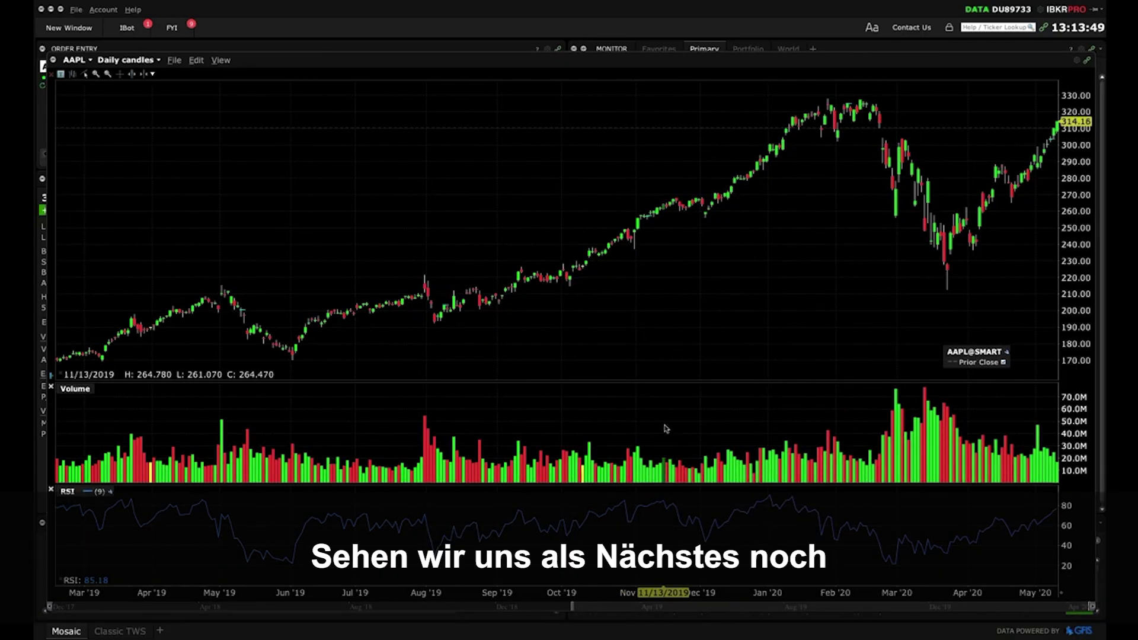
Add the FB stock as a secondary series on the AAPL chart.
{"action": "left_click", "coordinate": [197, 61]}
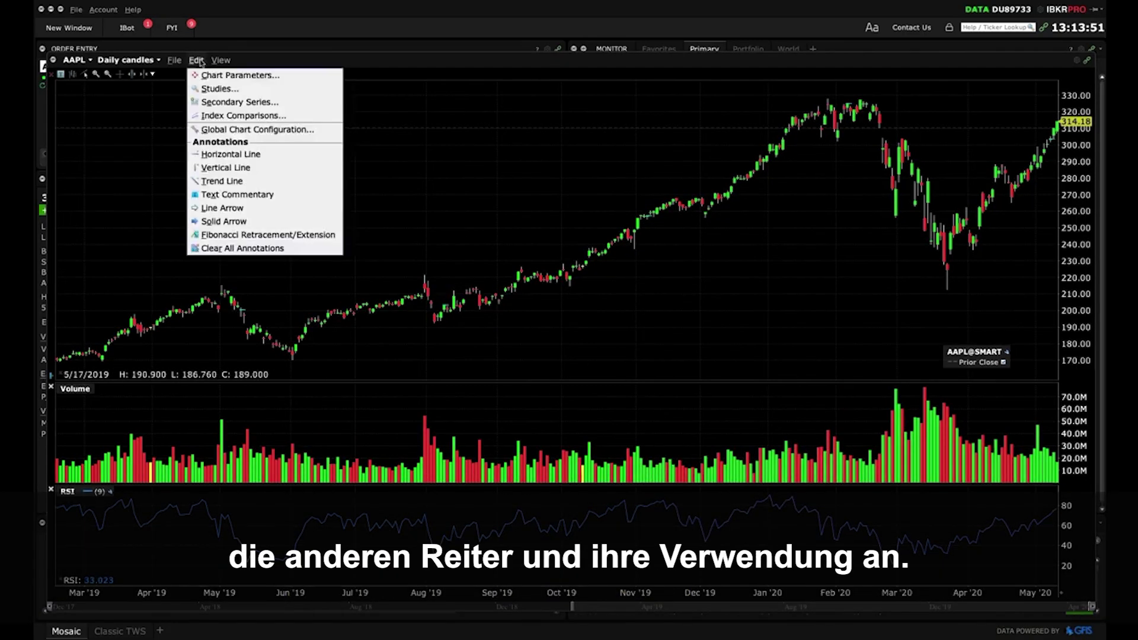
{"action": "left_click", "coordinate": [210, 76]}
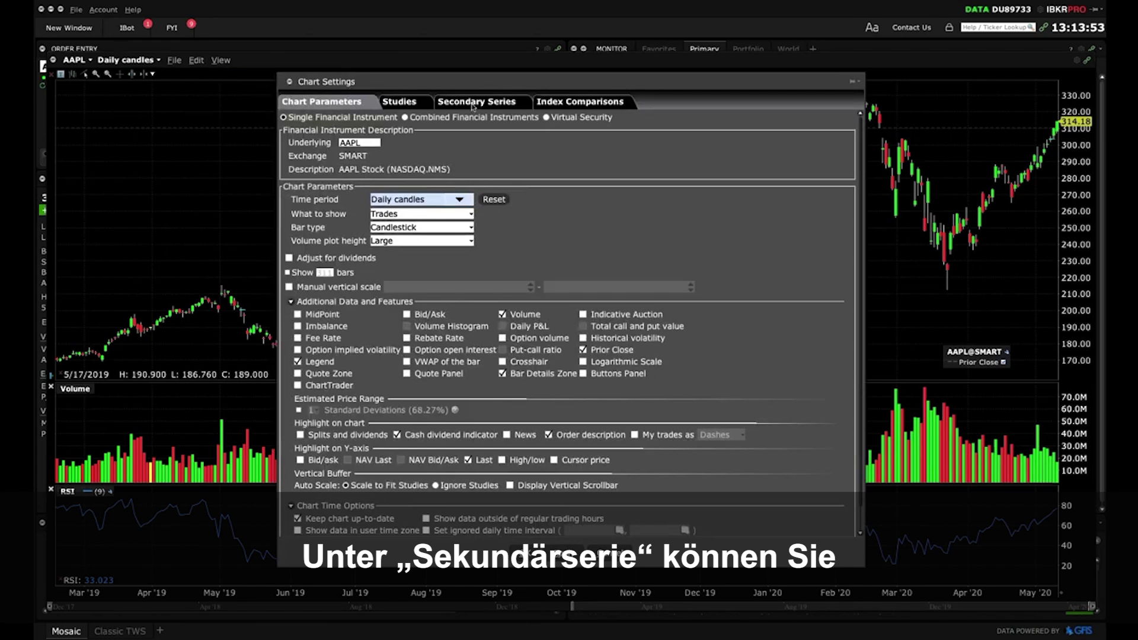
{"action": "left_click", "coordinate": [473, 103]}
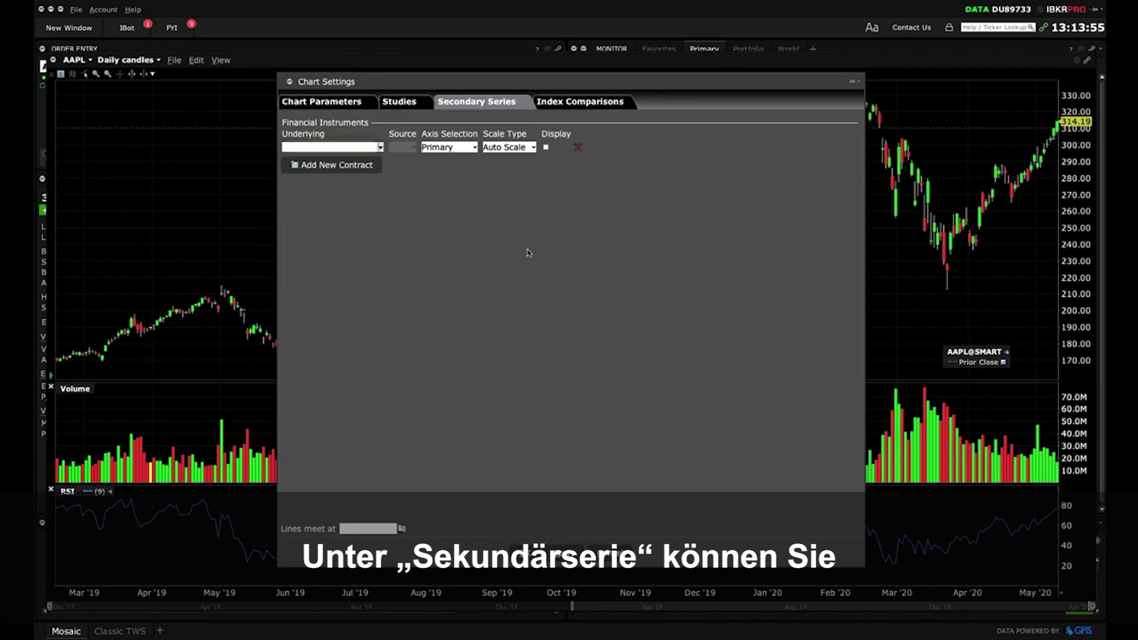
{"action": "left_click", "coordinate": [311, 147]}
{"action": "type", "text": "FB"}
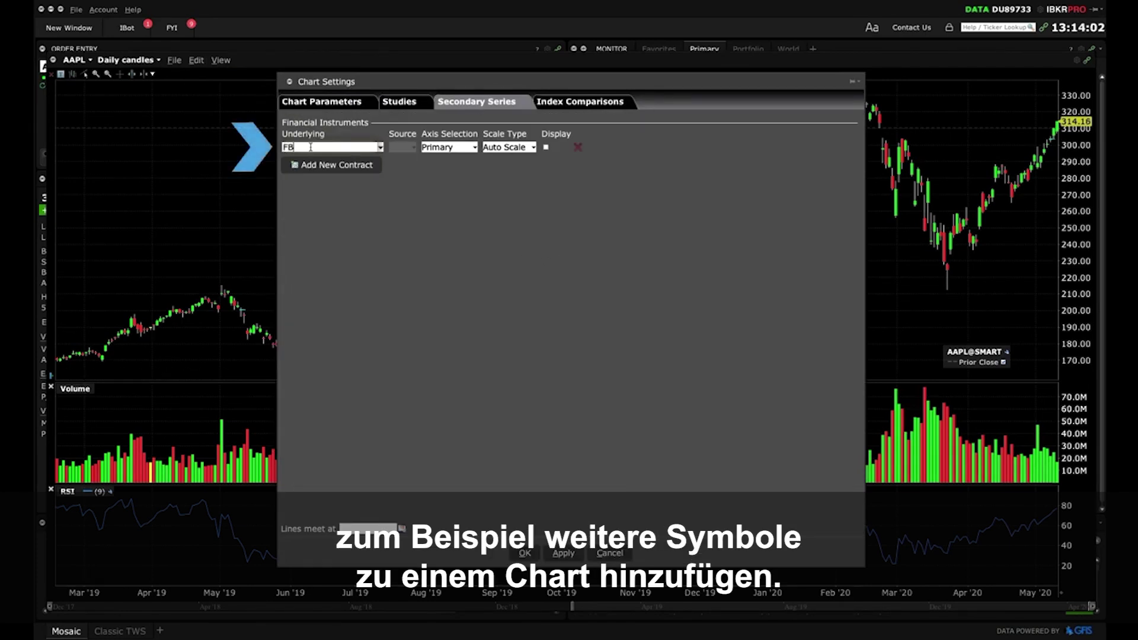
{"action": "key", "text": "Return"}
{"action": "key", "text": "Return"}
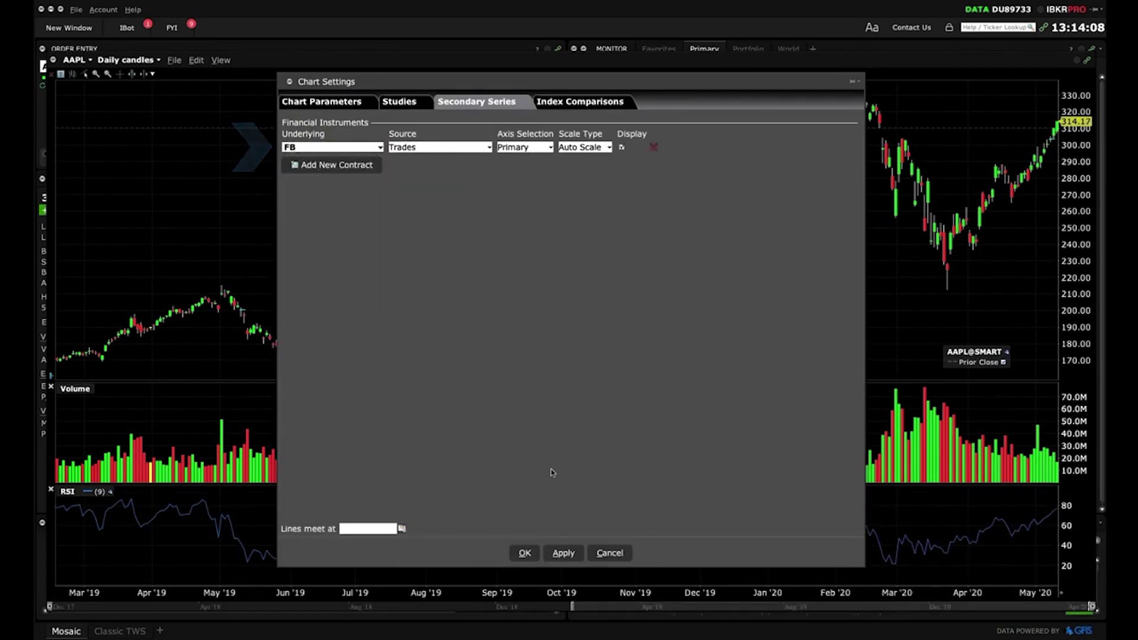
{"action": "left_click", "coordinate": [563, 553]}
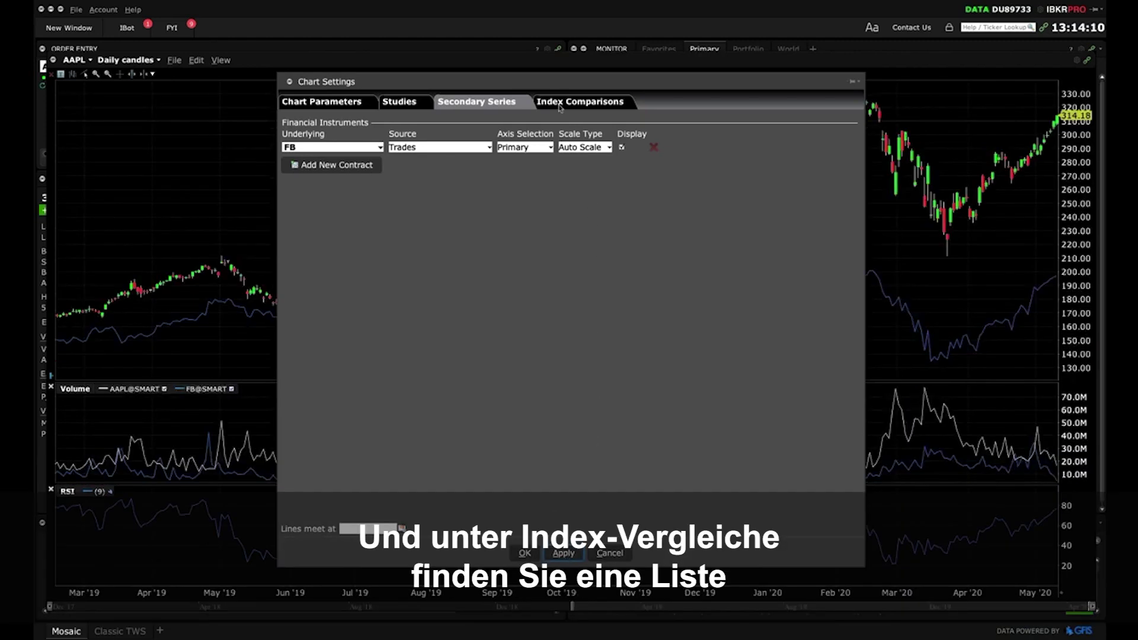
Tick the S&P 500 (SPX) index comparison and apply the chart settings.
{"action": "left_click", "coordinate": [560, 105]}
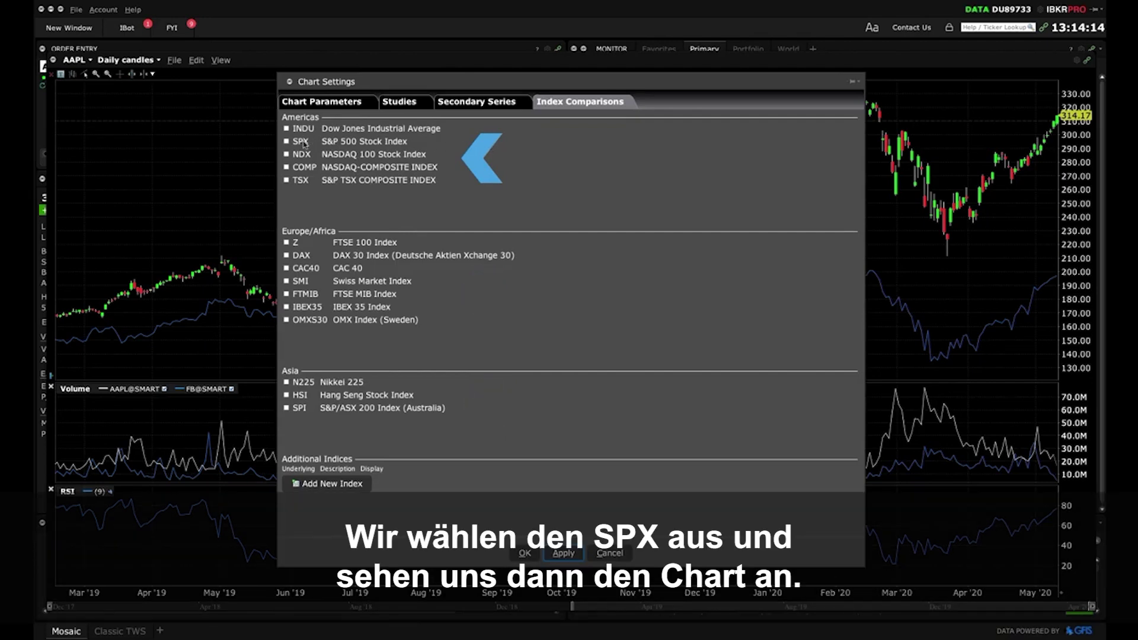
{"action": "left_click", "coordinate": [564, 553]}
{"action": "left_click", "coordinate": [525, 553]}
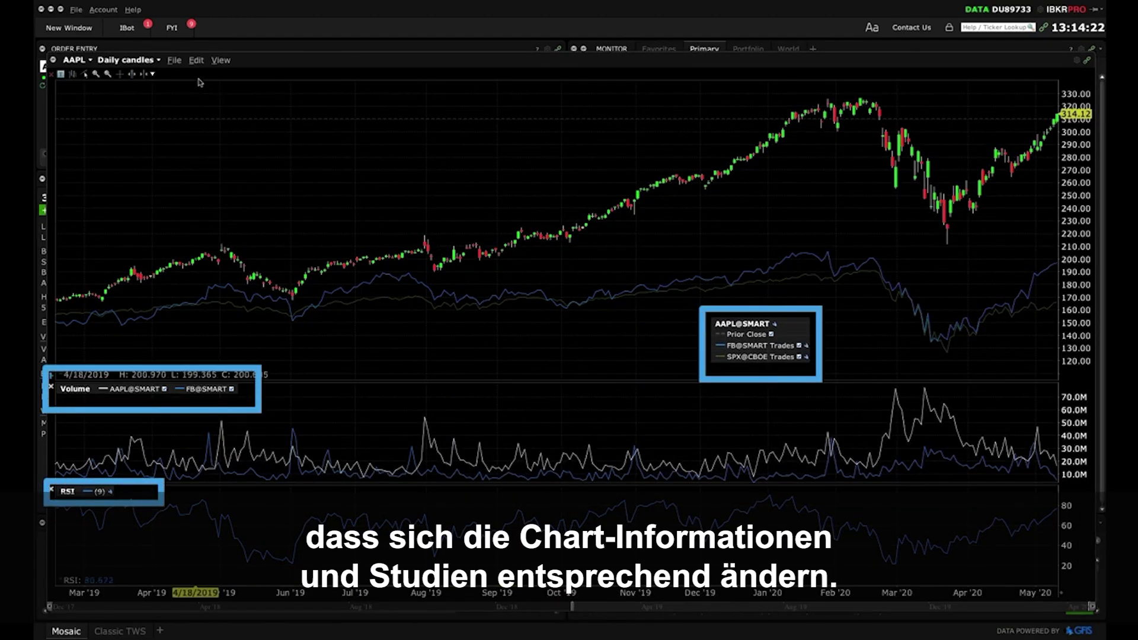
Restore the full Mosaic layout and load FB, then IBM, into the linked chart.
{"action": "double_click", "coordinate": [265, 60]}
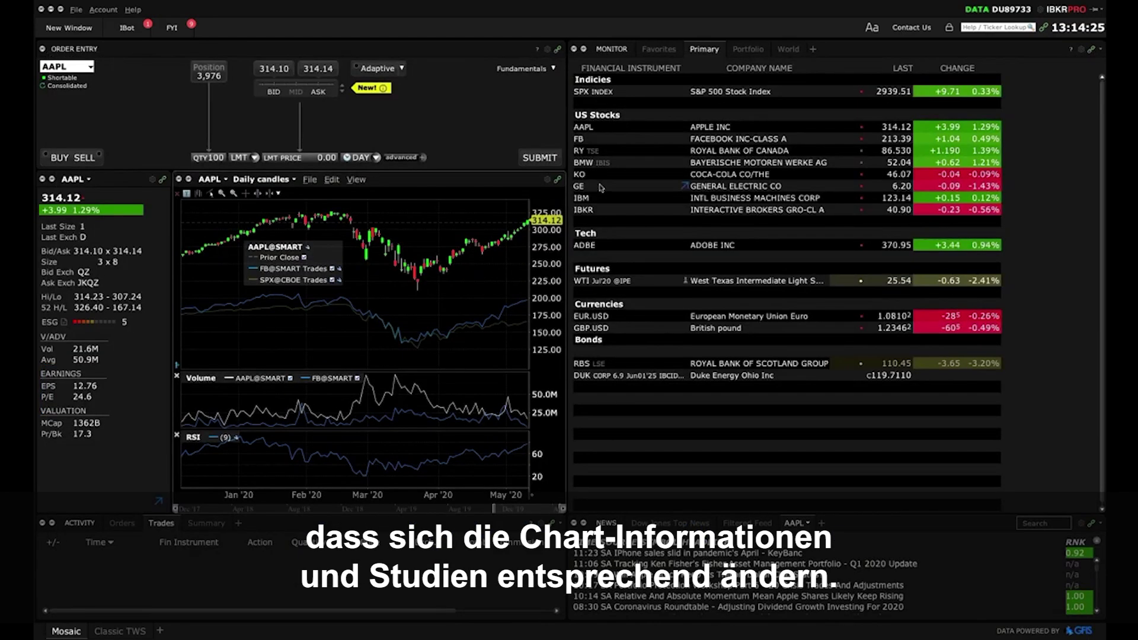
{"action": "left_click", "coordinate": [597, 141]}
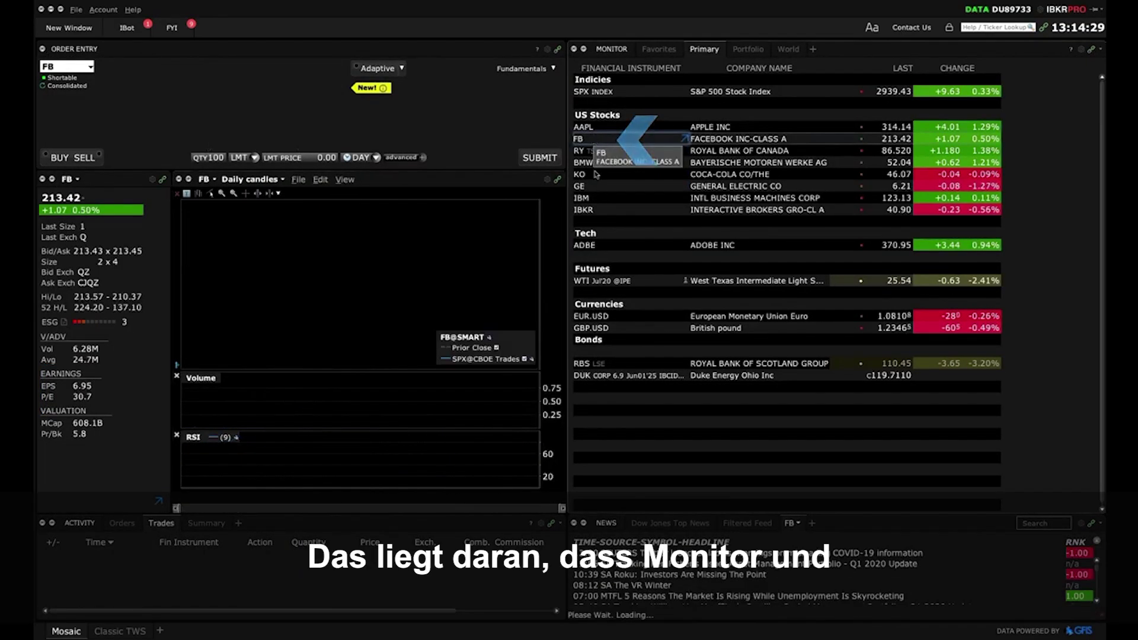
{"action": "left_click", "coordinate": [590, 200]}
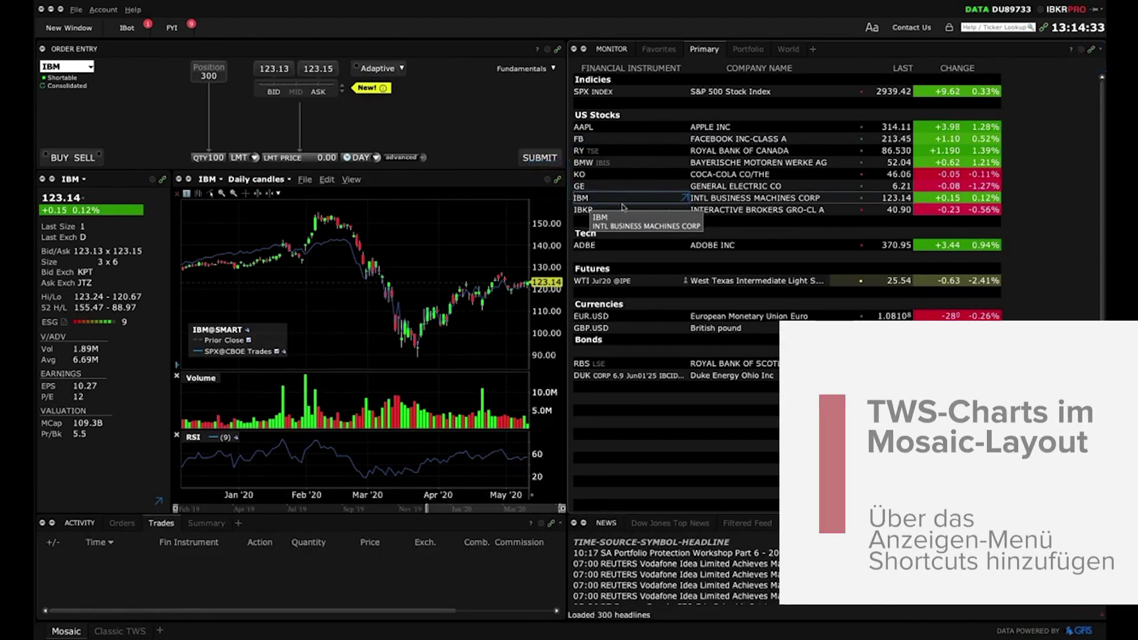
{"action": "left_click", "coordinate": [353, 181]}
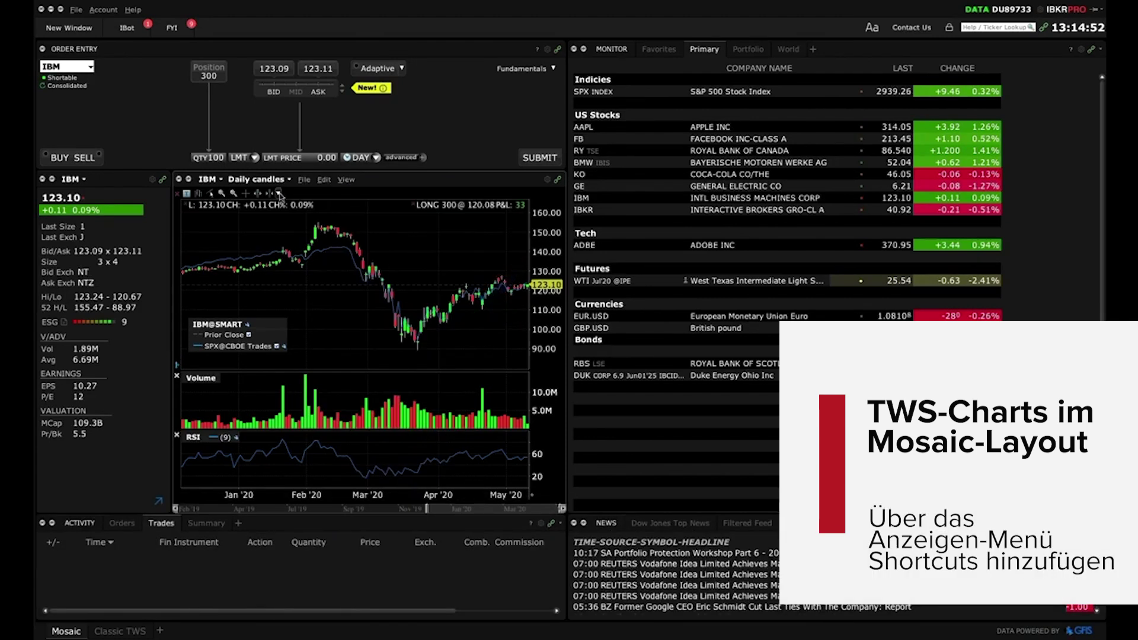
Bring up the IBM chart's context menu of editing options.
{"action": "left_click", "coordinate": [279, 195]}
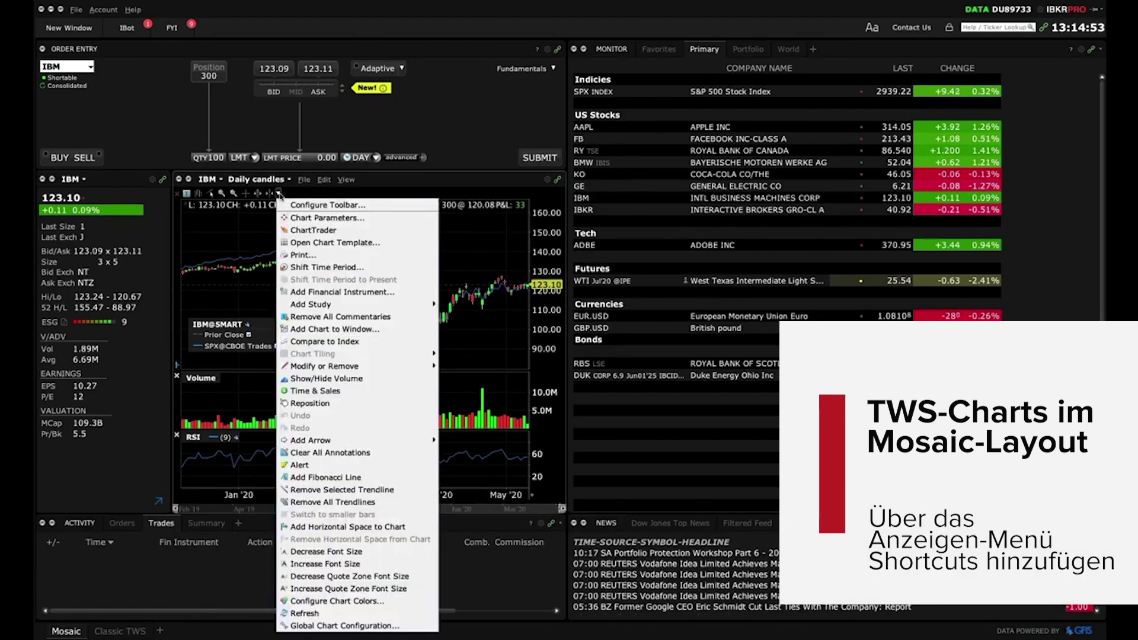